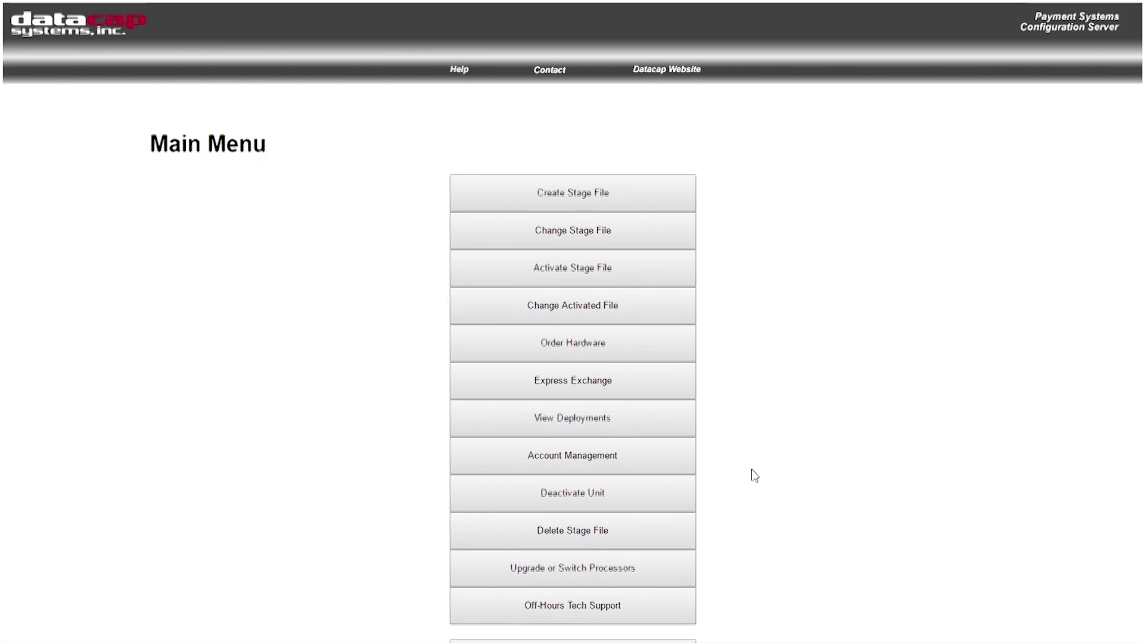
# From the Main Menu, go to Upgrade or Switch Processors and choose the PSCS ePay upgrade
pyautogui.scroll(-2, 751, 474)
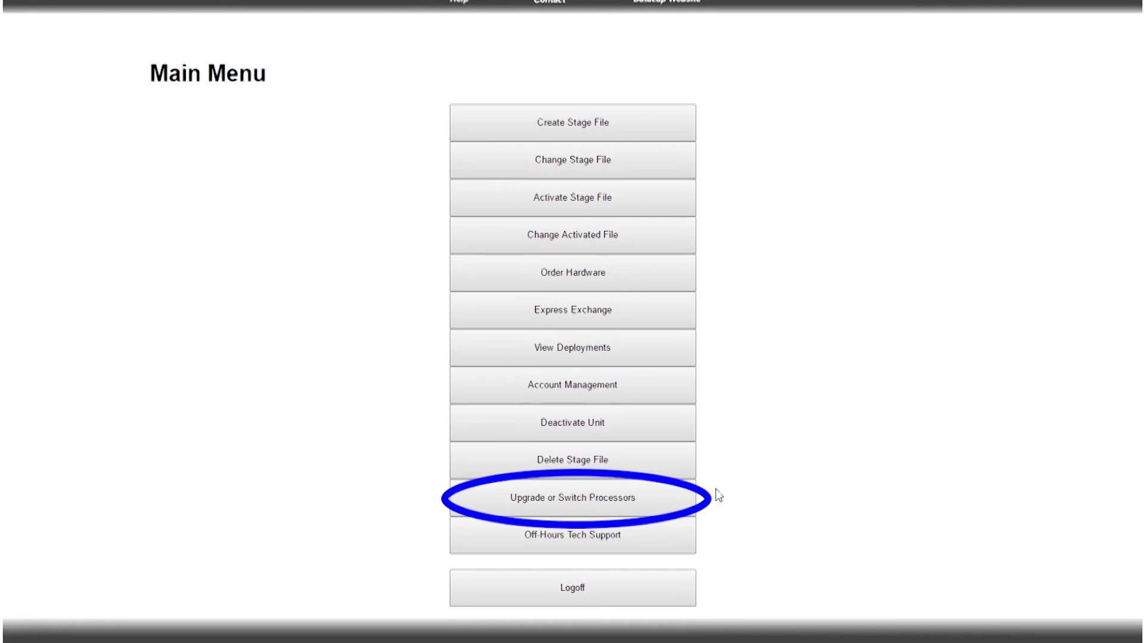
pyautogui.click(663, 504)
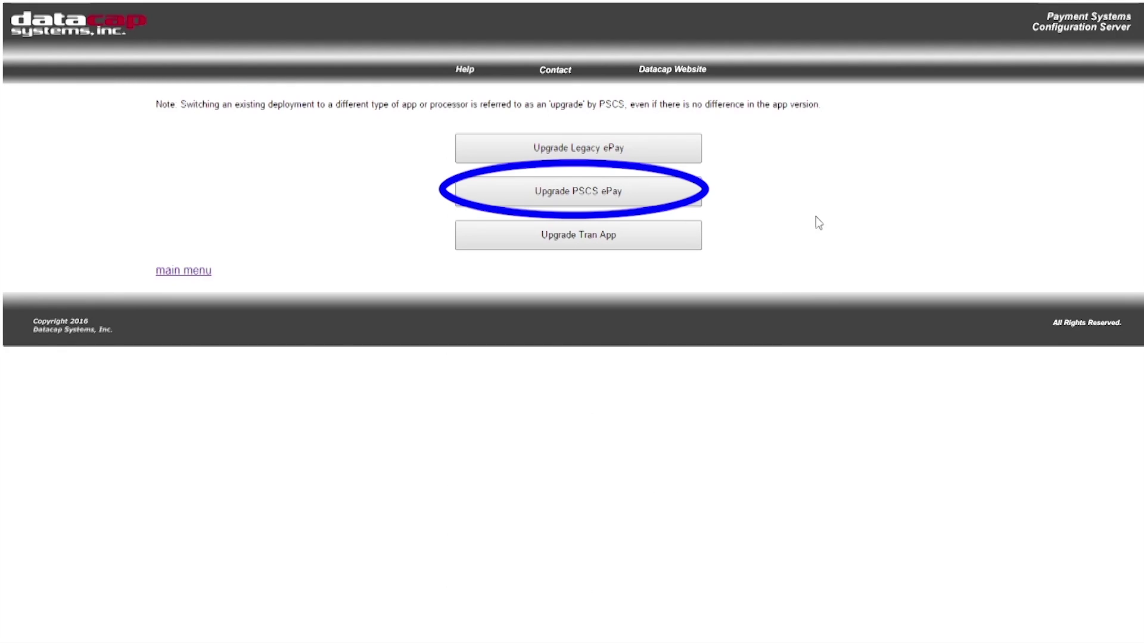
pyautogui.click(674, 196)
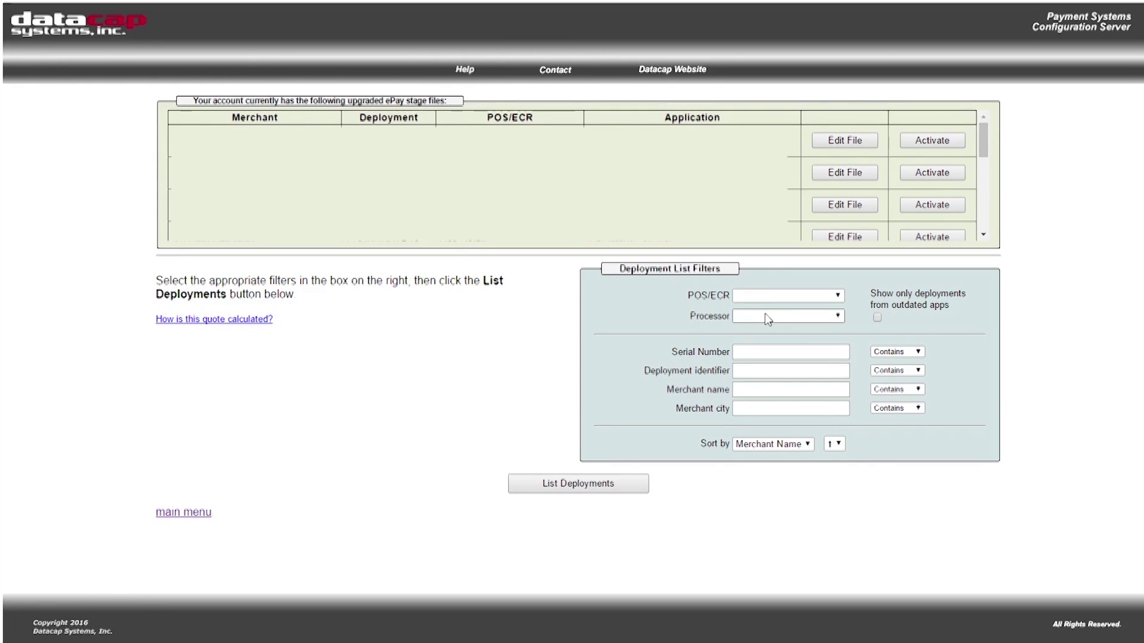
# List deployments filtered by deployment identifier PSCSTSAMP
pyautogui.click(752, 372)
pyautogui.write('PS')
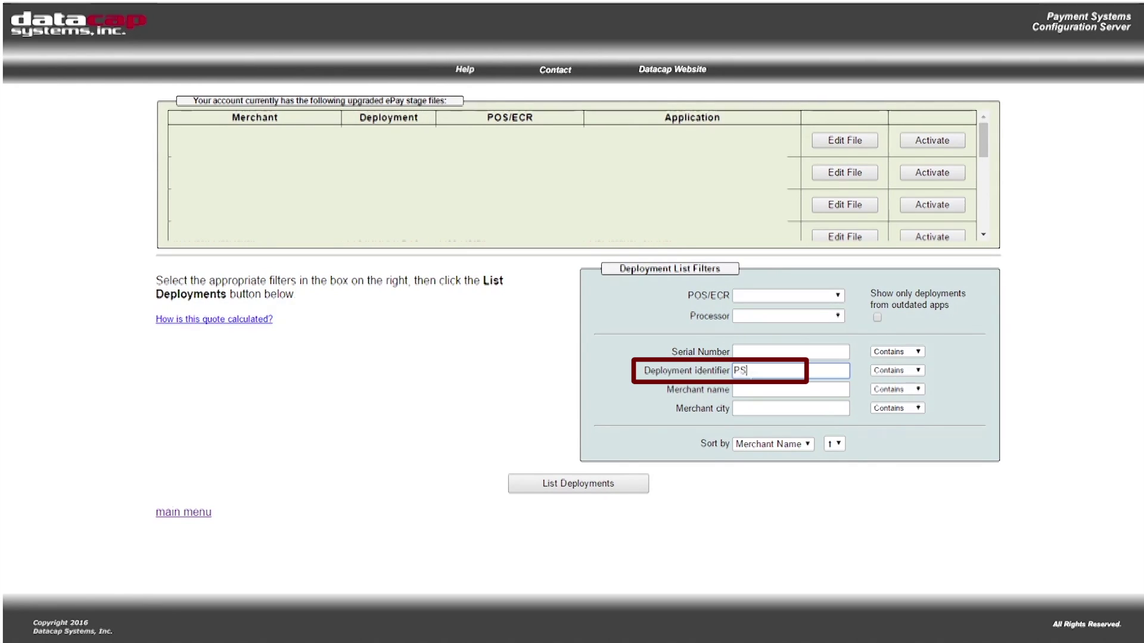
pyautogui.write('CSTSAMP')
pyautogui.click(593, 487)
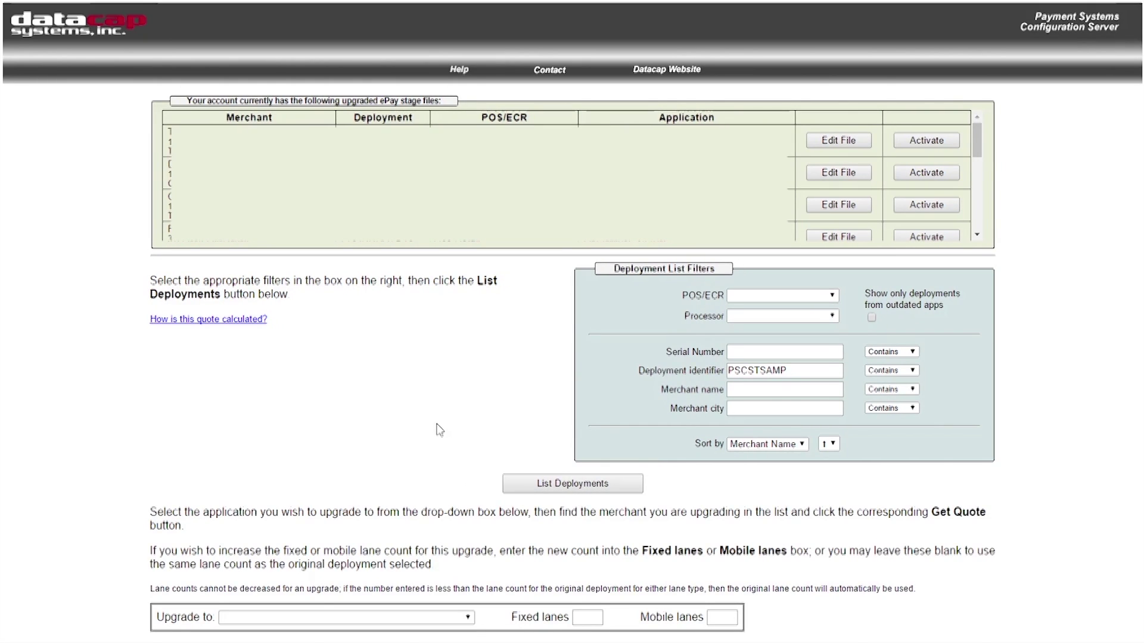
# Set the upgrade target to ePay Paymentech Host - PNH vn: 5.06.10
pyautogui.scroll(-4, 441, 427)
pyautogui.click(467, 410)
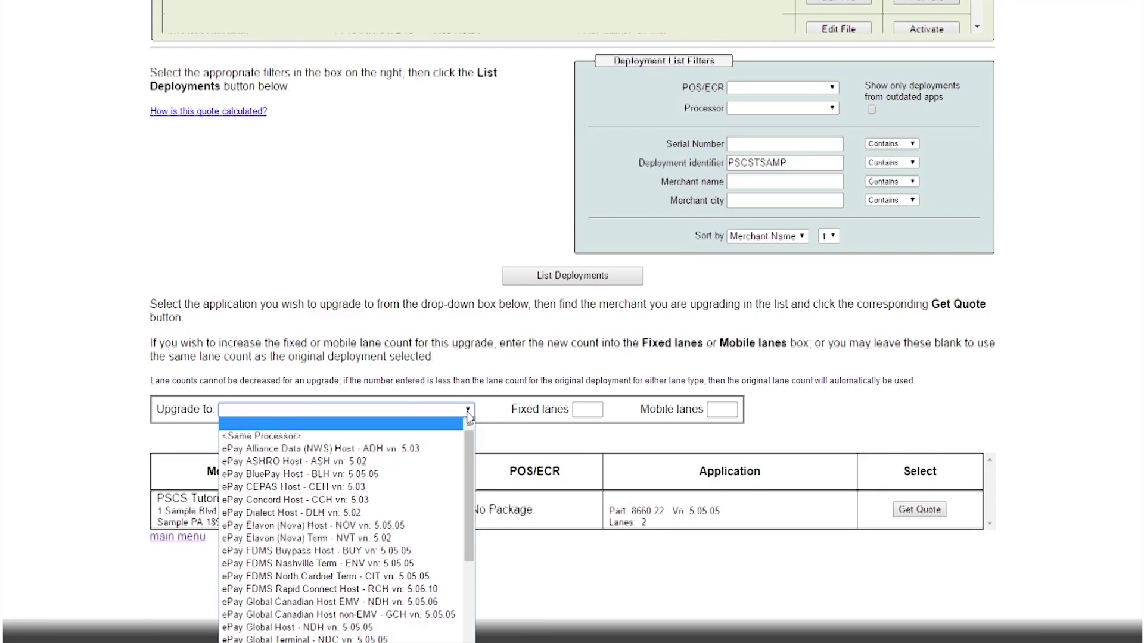
pyautogui.scroll(-2, 417, 524)
pyautogui.click(455, 536)
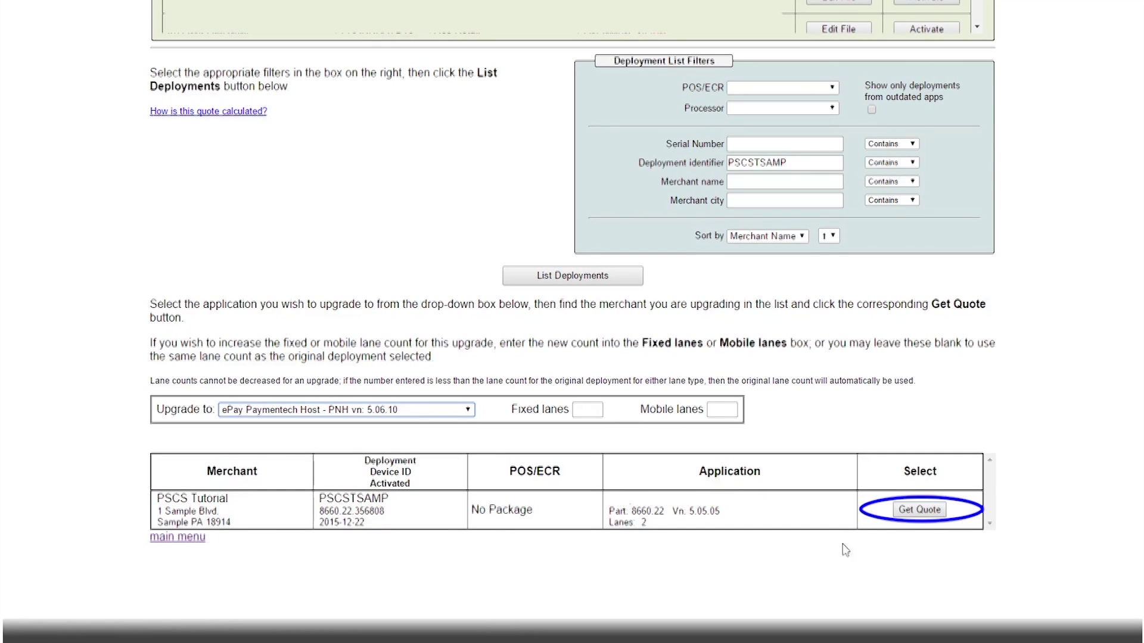
# Get the upgrade quote for PSCSTSAMP and create deployment PSCSTSAMP1 from it
pyautogui.click(919, 510)
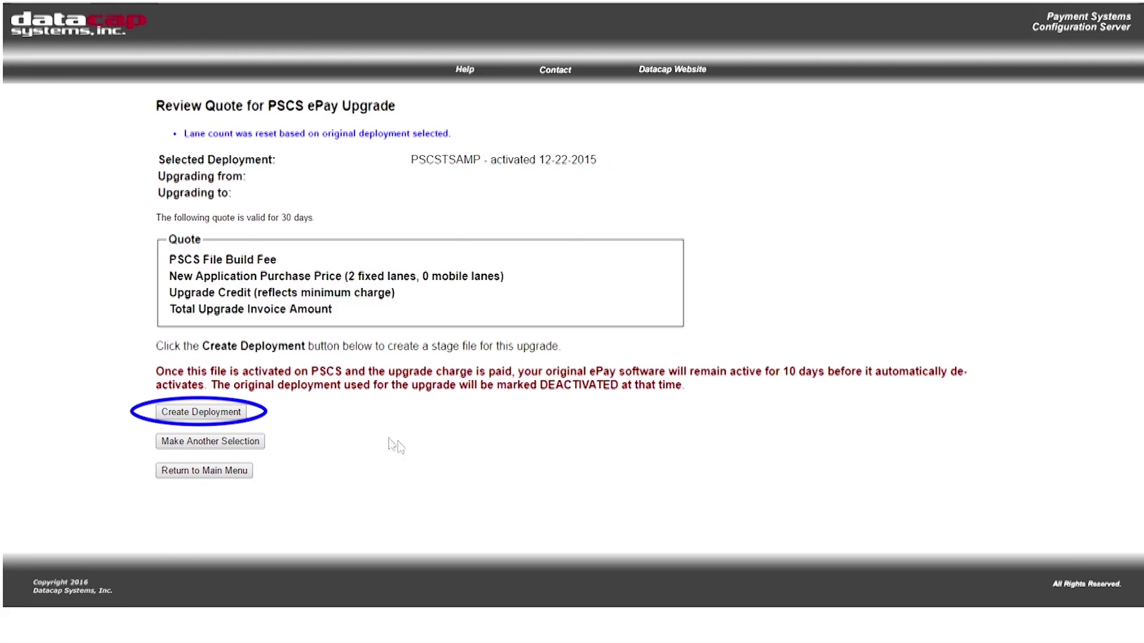
pyautogui.click(220, 414)
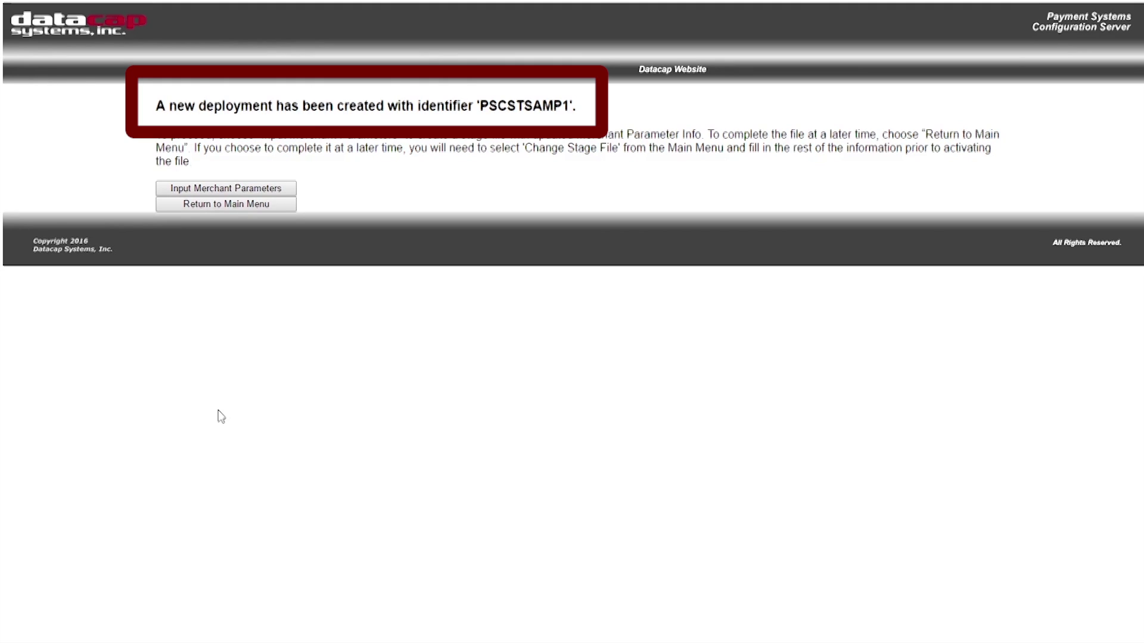
# Open PSCSTSAMP1's merchant parameters form and enter the Merchant Id
pyautogui.click(244, 188)
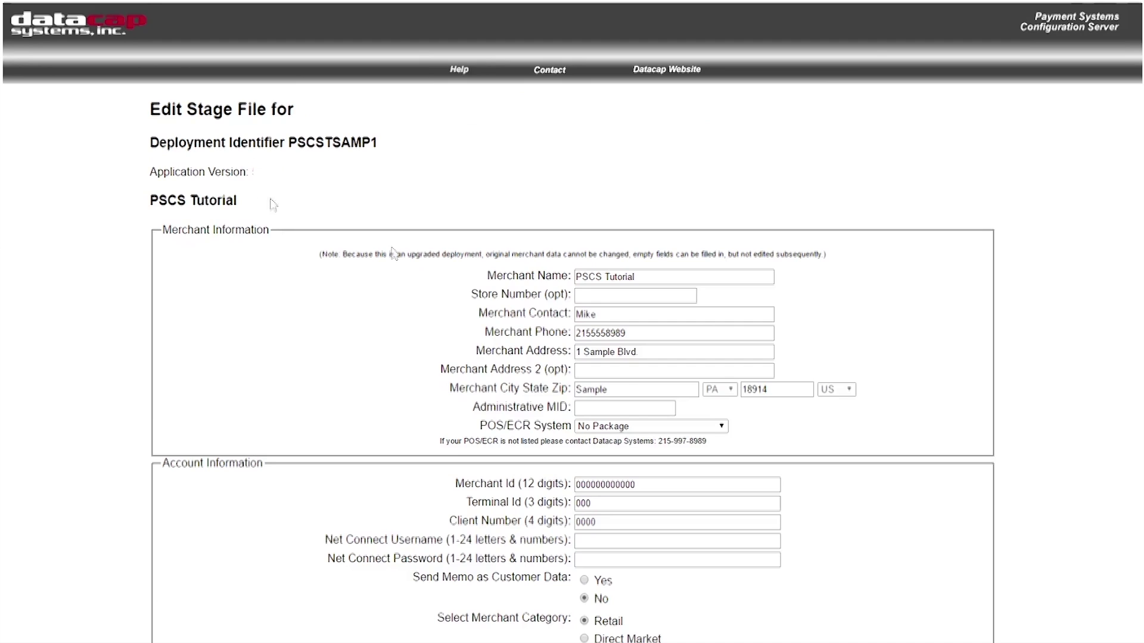
pyautogui.scroll(-3, 272, 205)
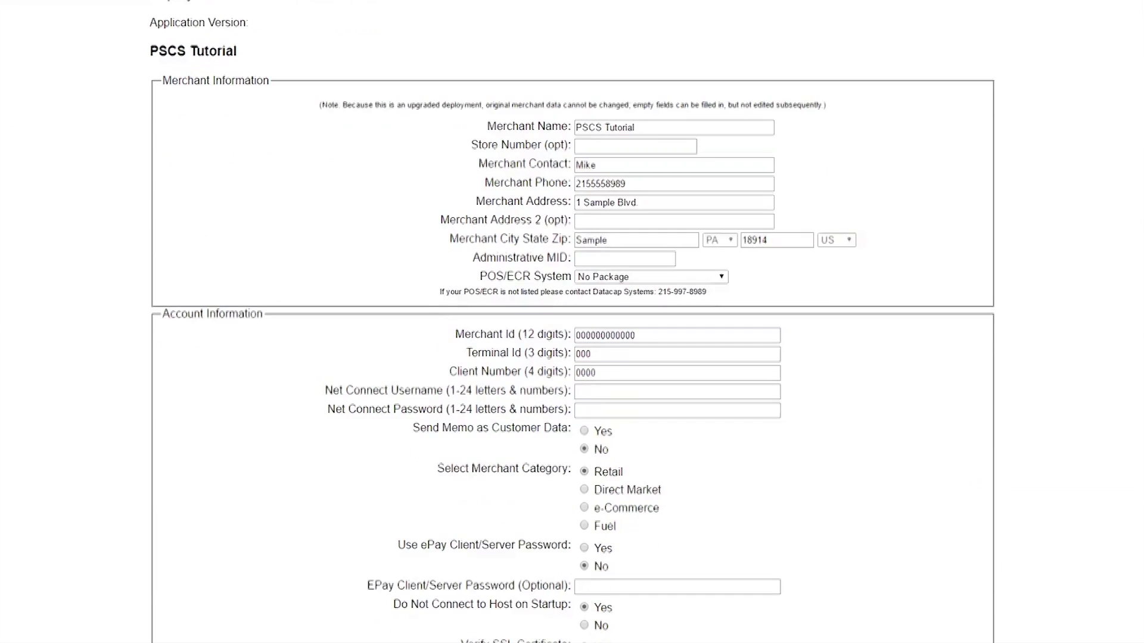
pyautogui.scroll(-2, 572, 322)
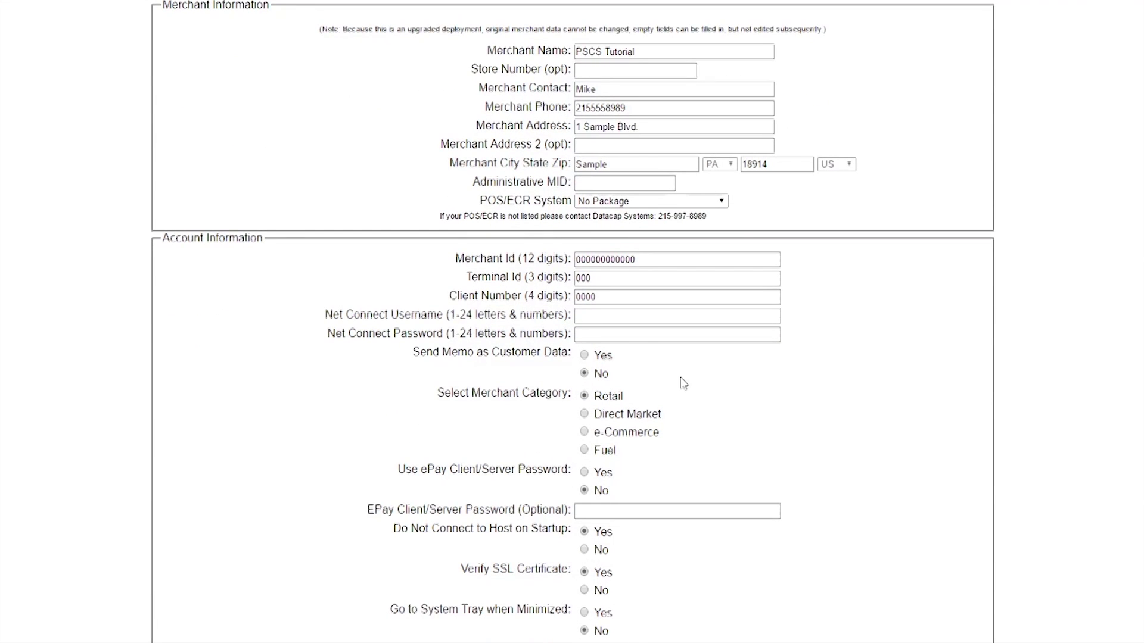
pyautogui.scroll(-2, 669, 378)
pyautogui.doubleClick(581, 184)
pyautogui.write('700000')
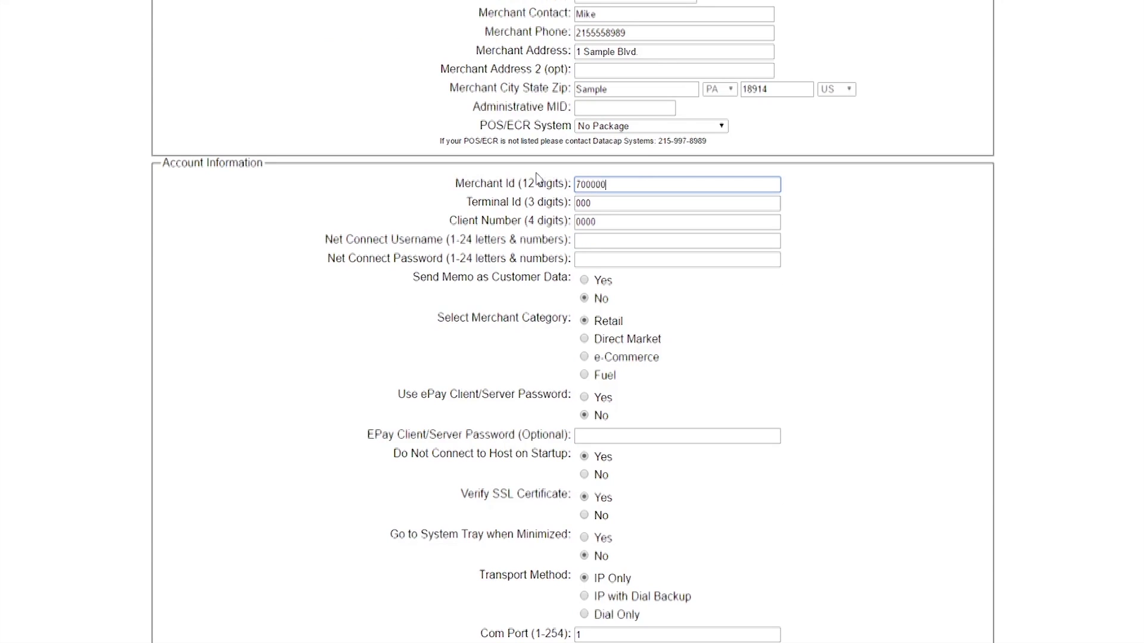
pyautogui.write('000245')
# Enter Terminal Id 002 and Client Number 0002, and set EMV Support to Credit and Swiped PIN Debit
pyautogui.press('Tab')
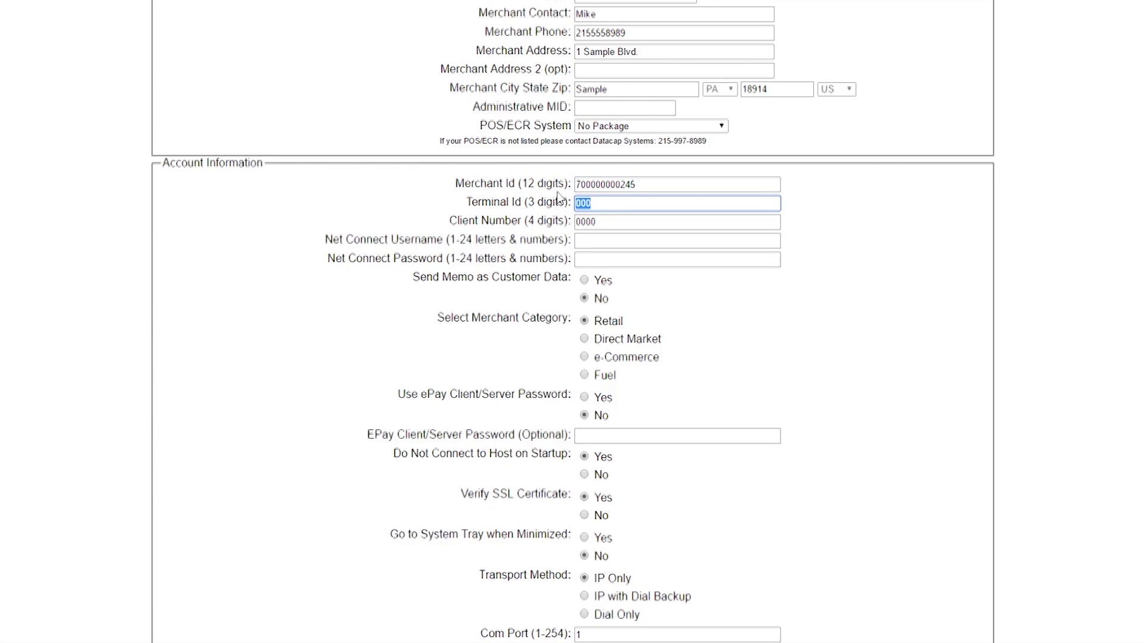
pyautogui.write('002')
pyautogui.press('Tab')
pyautogui.write('000')
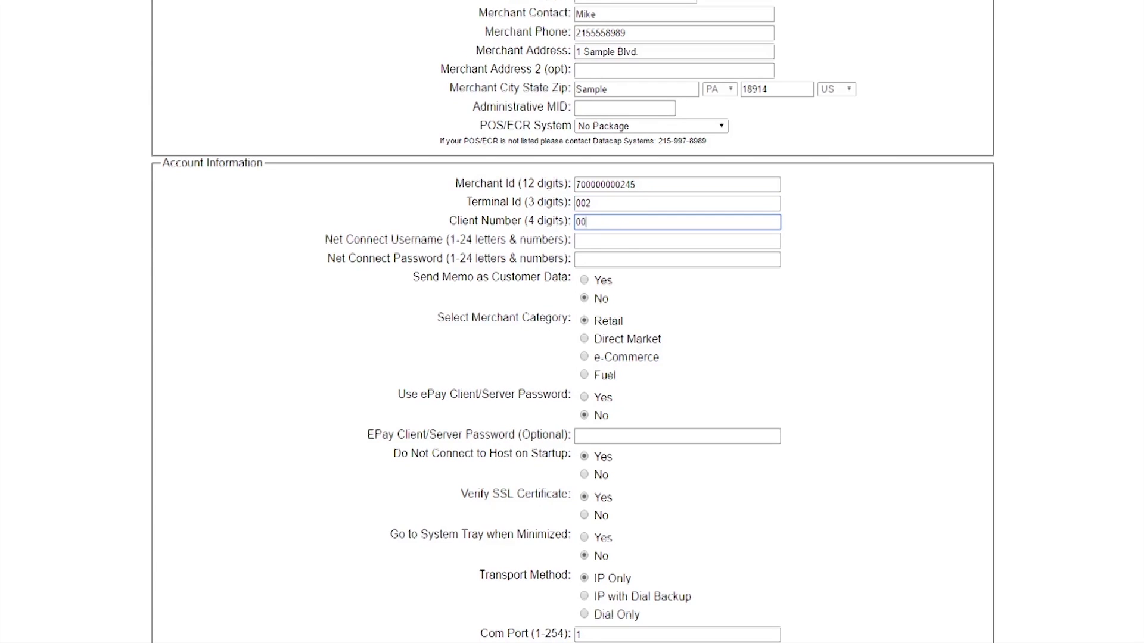
pyautogui.write('3')
pyautogui.press('BackSpace')
pyautogui.write('2')
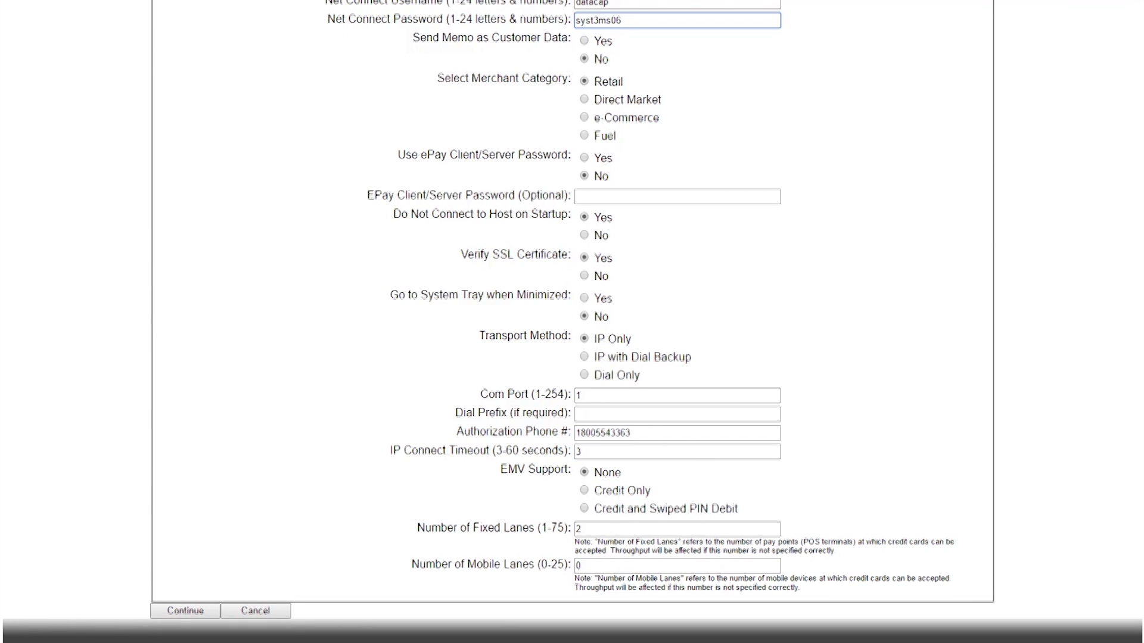
pyautogui.click(584, 509)
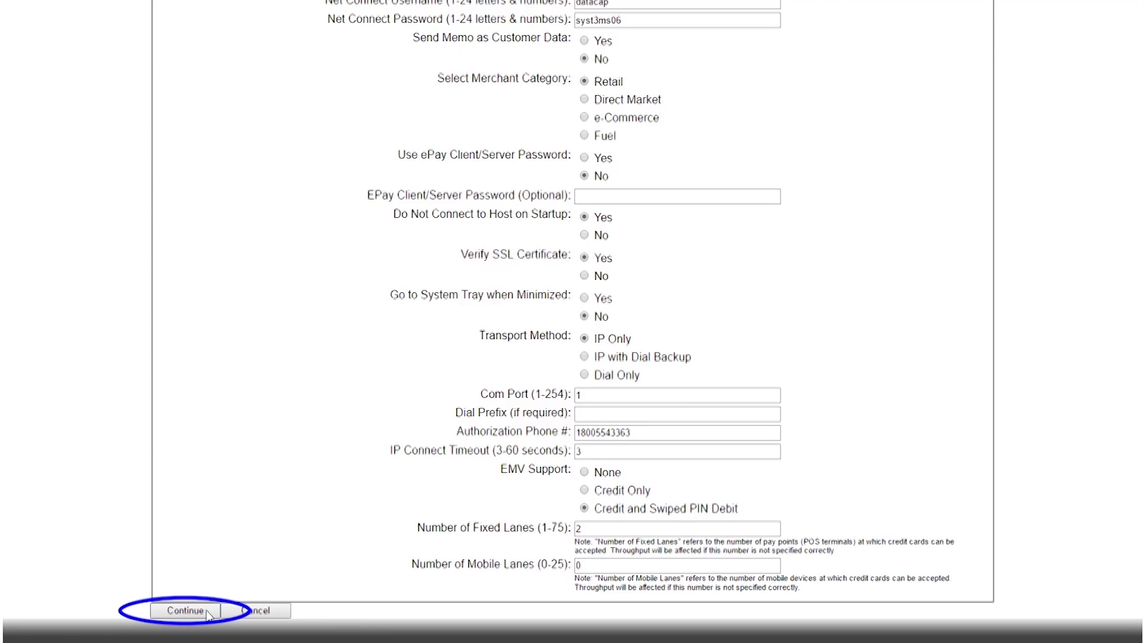
# Submit the stage file parameters and accept fixed lane IDs L1 and L2
pyautogui.click(185, 611)
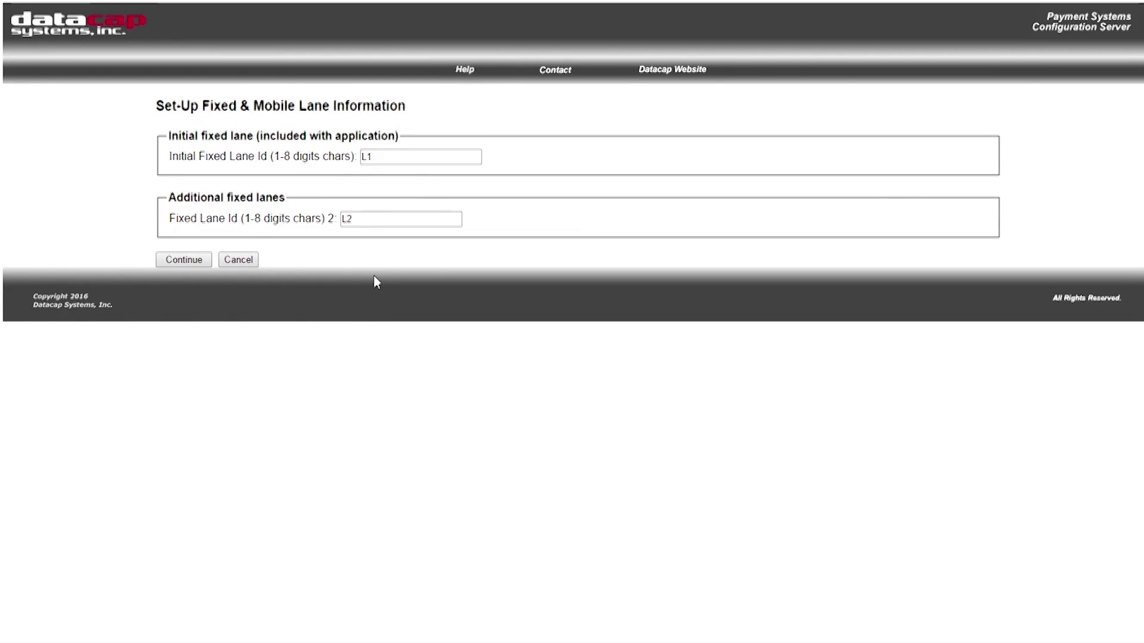
pyautogui.click(192, 260)
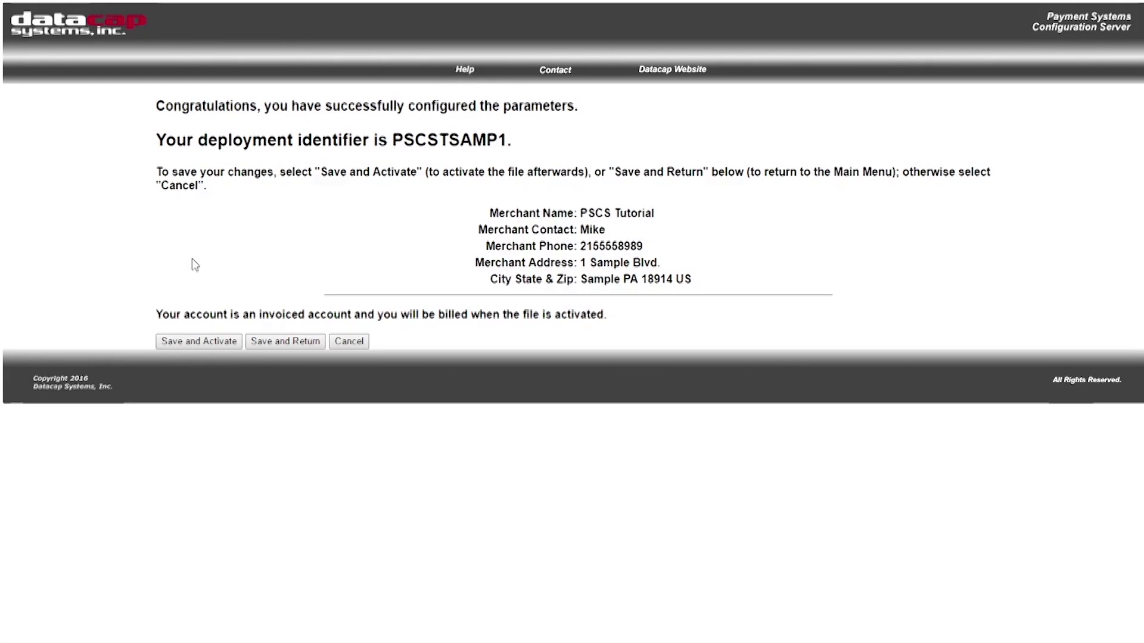
# Save and activate PSCSTSAMP1, enter the orderer's name, and order without dial backup
pyautogui.click(218, 345)
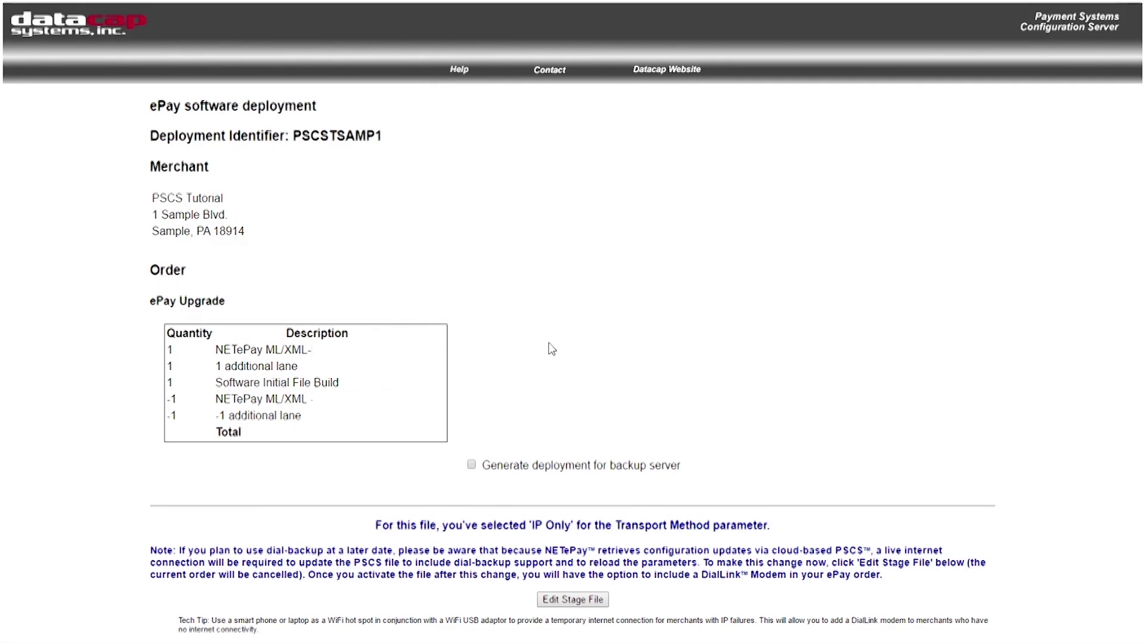
pyautogui.scroll(-3, 552, 349)
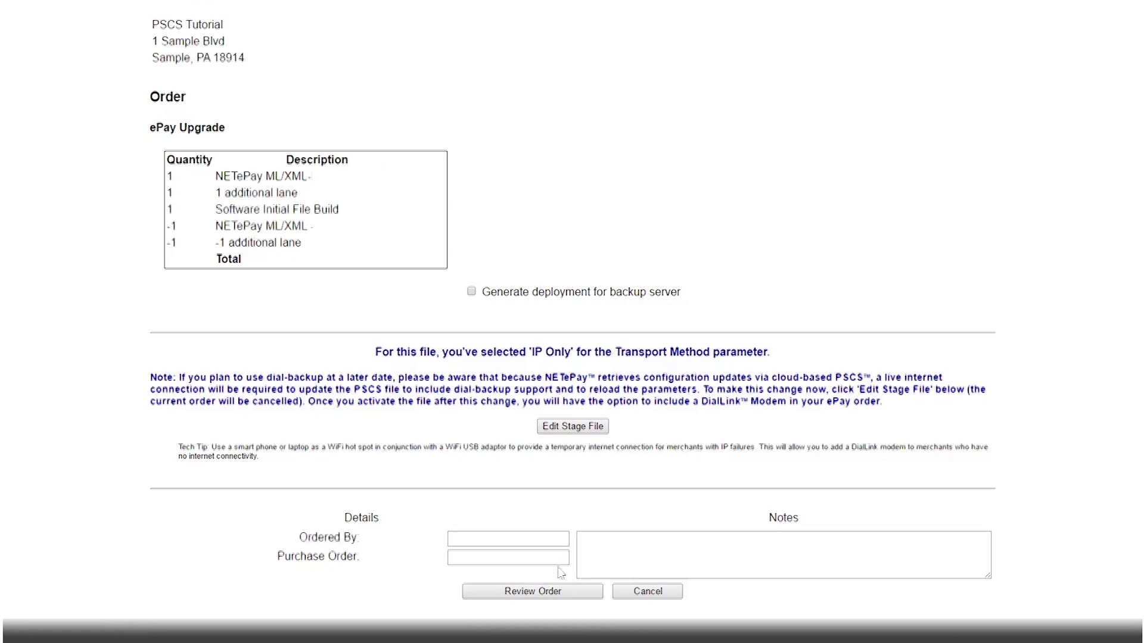
pyautogui.click(560, 543)
pyautogui.write('Mike')
pyautogui.click(533, 595)
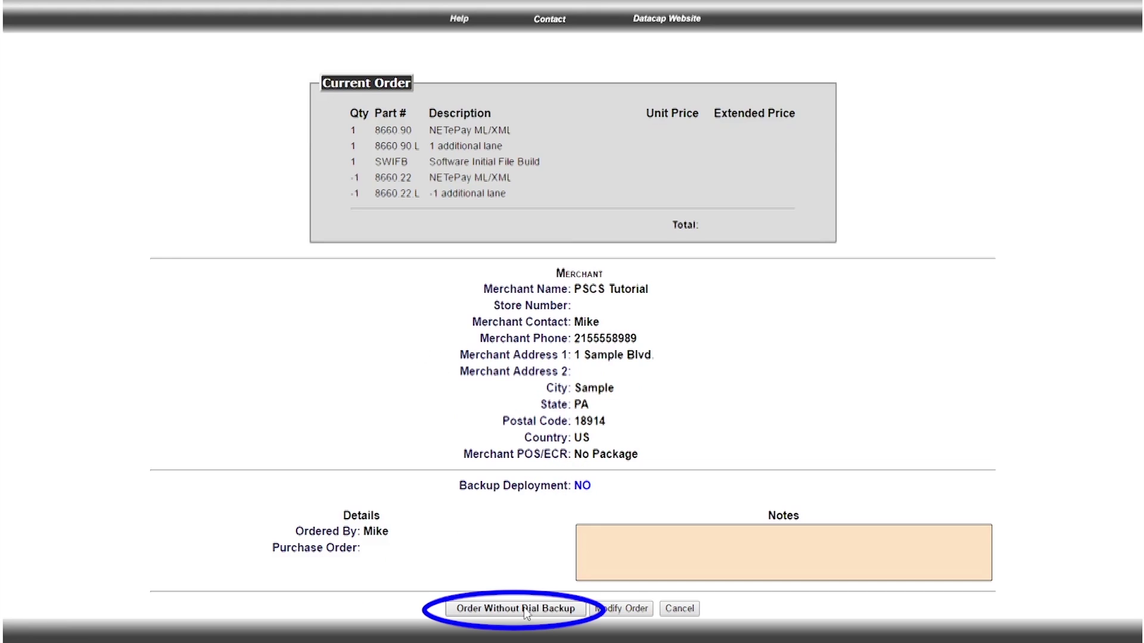
pyautogui.click(525, 611)
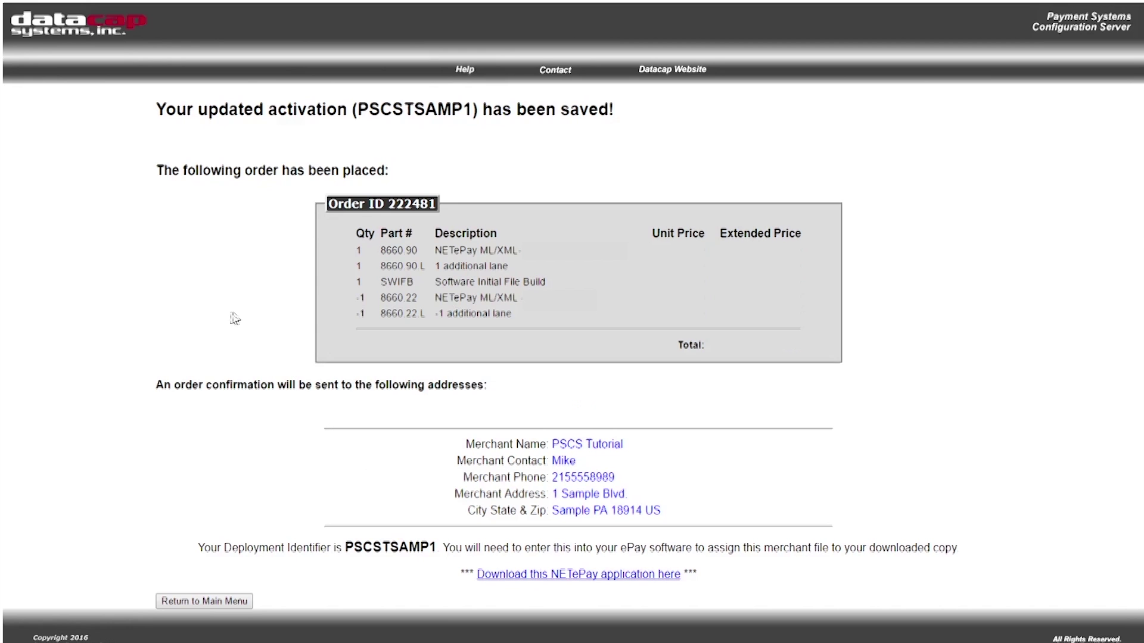